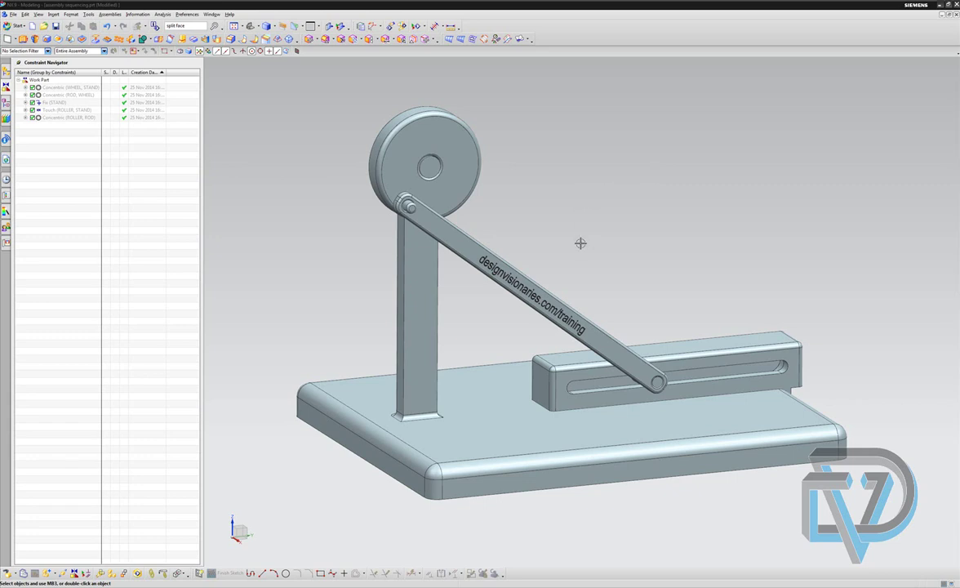
- Fit the assembly in view, enter Assemblies > Sequence, and show Sequence_1's details
middle_click_drag(571, 251, 654, 274)
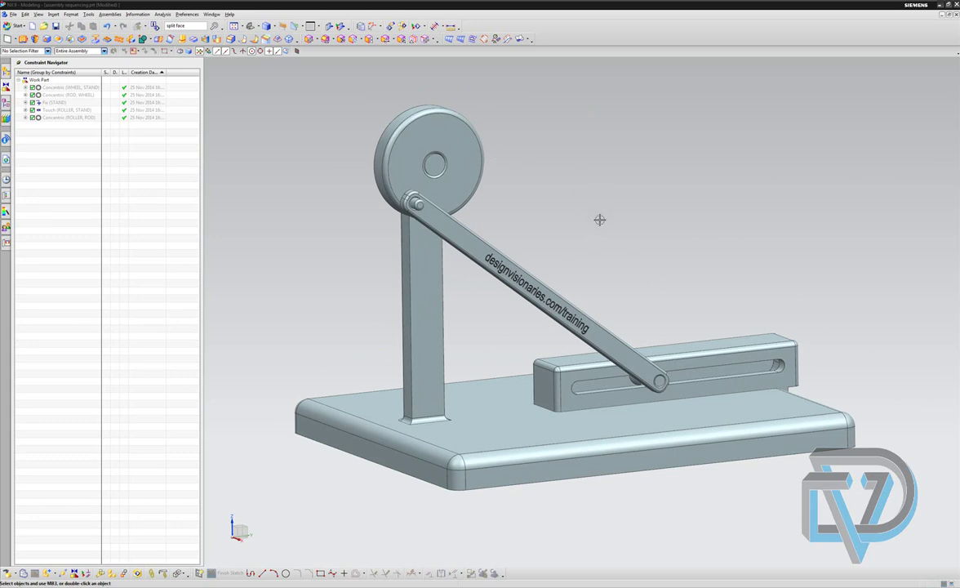
key("ctrl+f")
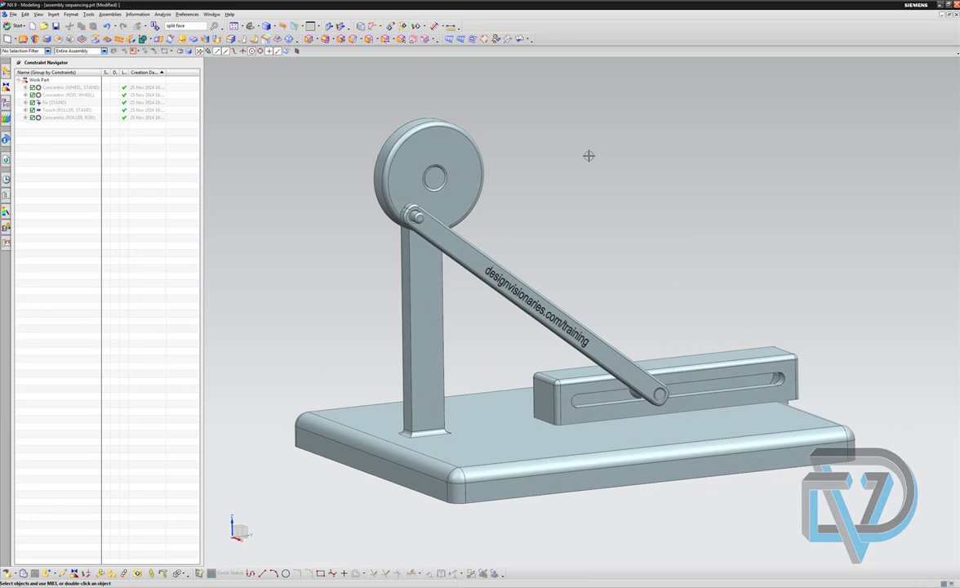
middle_click_drag(589, 154, 591, 162)
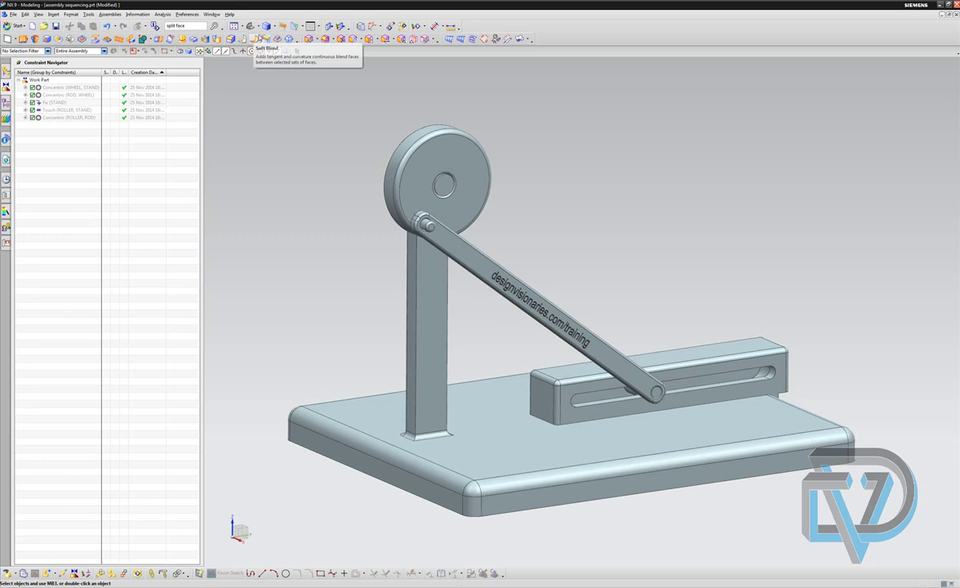
left_click(110, 15)
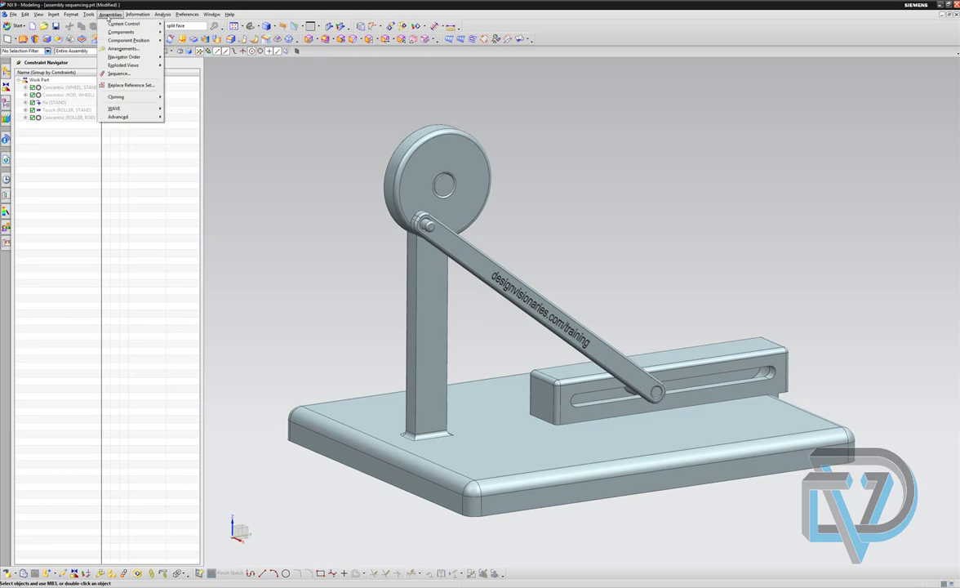
left_click(119, 74)
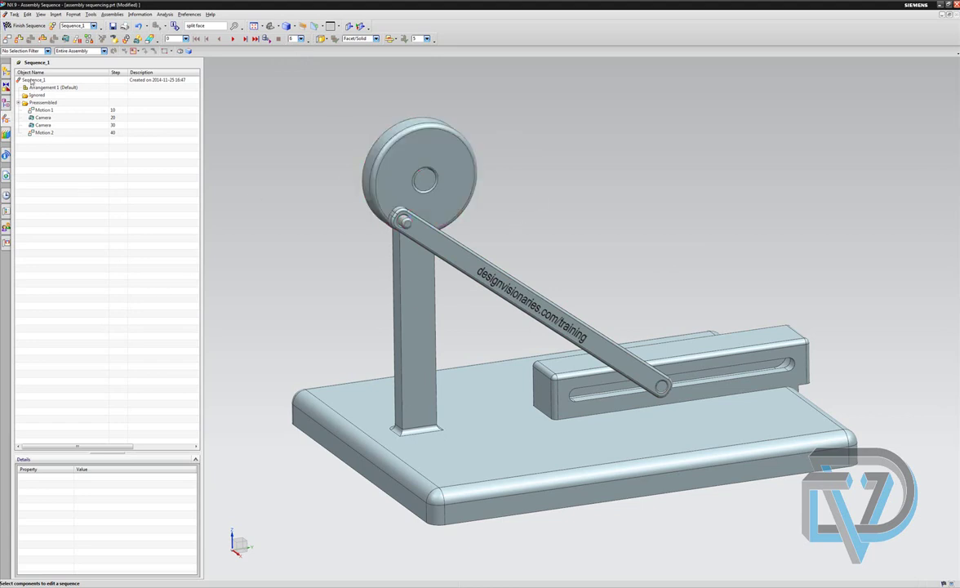
left_click(32, 80)
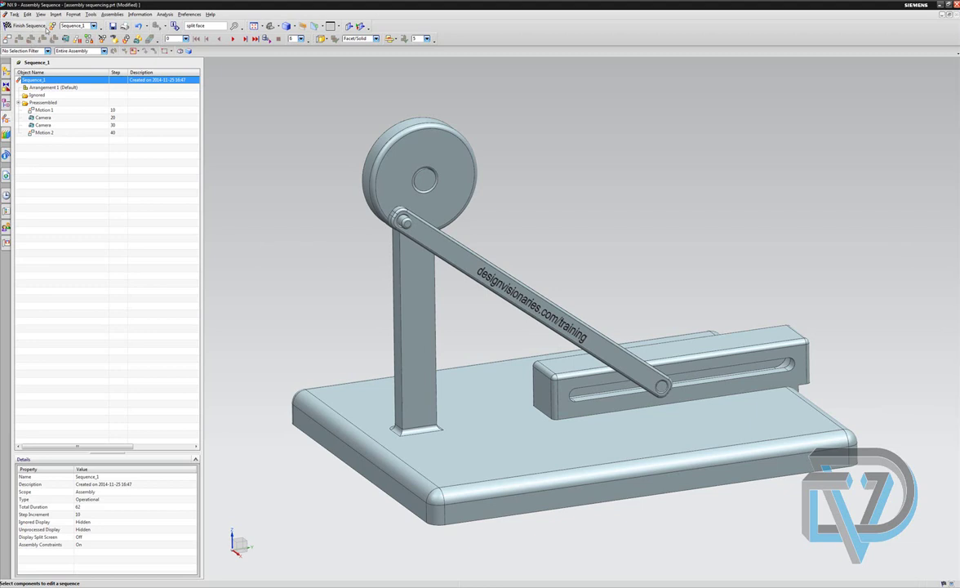
- Add a new sequence, Sequence_2, and rename it 'rotation'
left_click(52, 26)
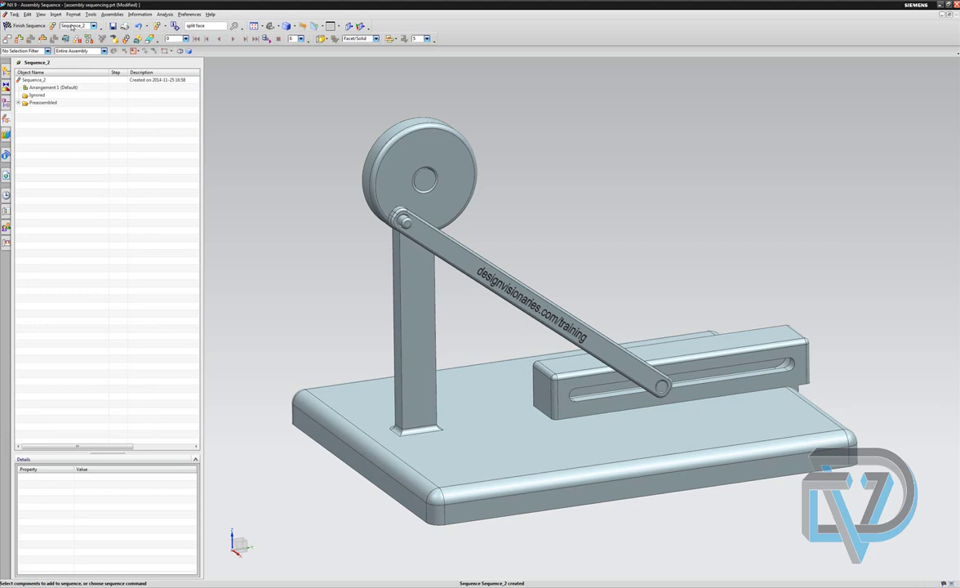
left_click(36, 81)
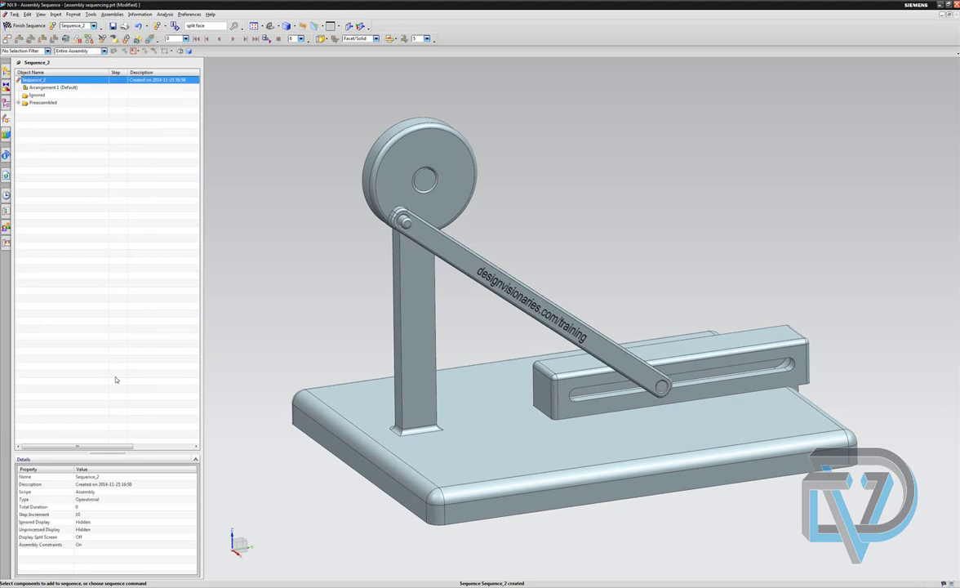
double_click(95, 478)
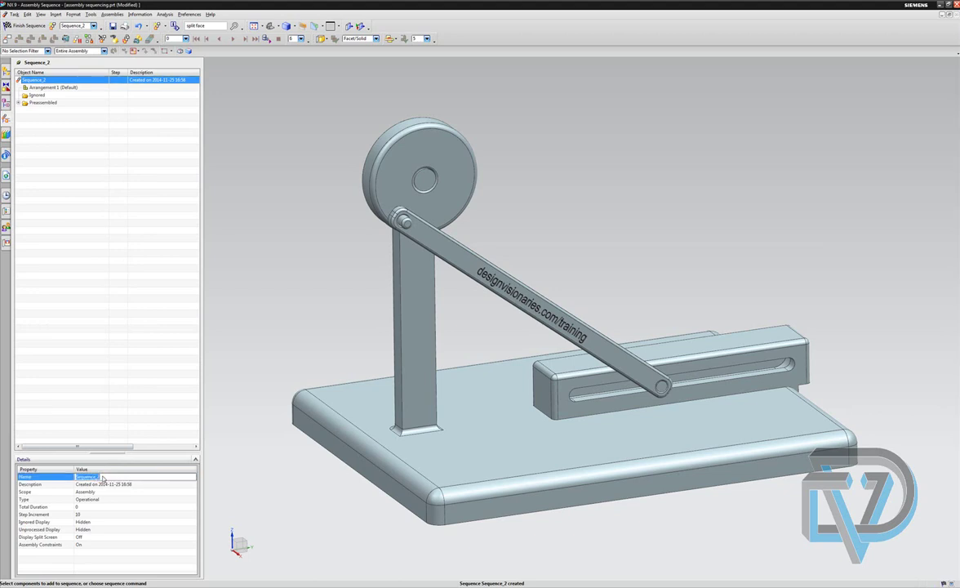
type("A")
type("otation")
key("Return")
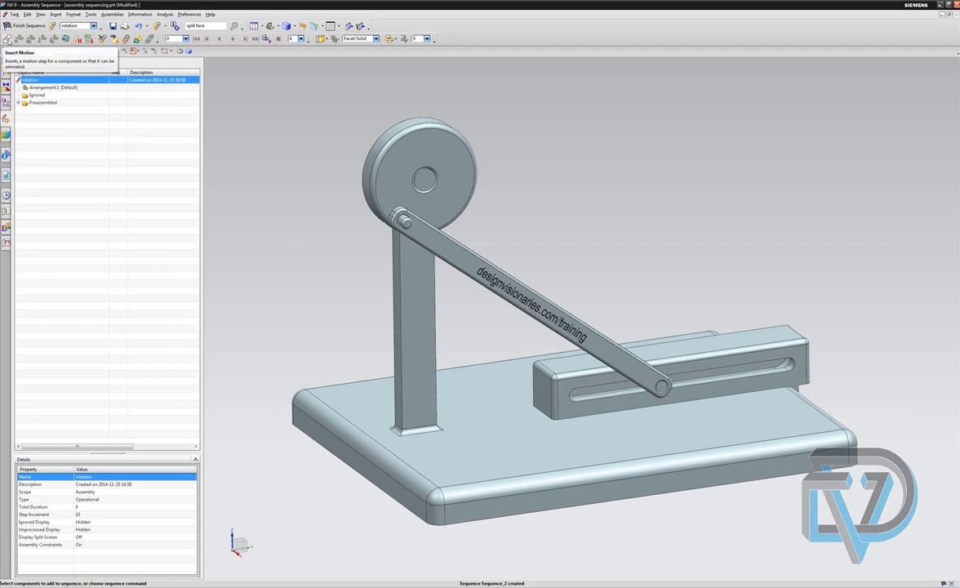
- Insert a motion rotating WHEEL about its axis, recorded as Motion 1 at step 10
left_click(8, 39)
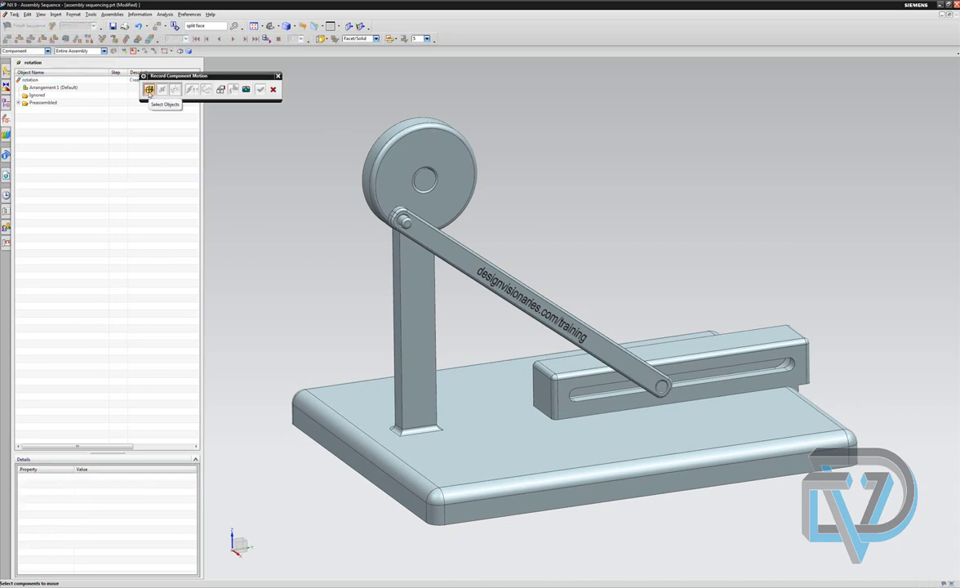
left_click(422, 123)
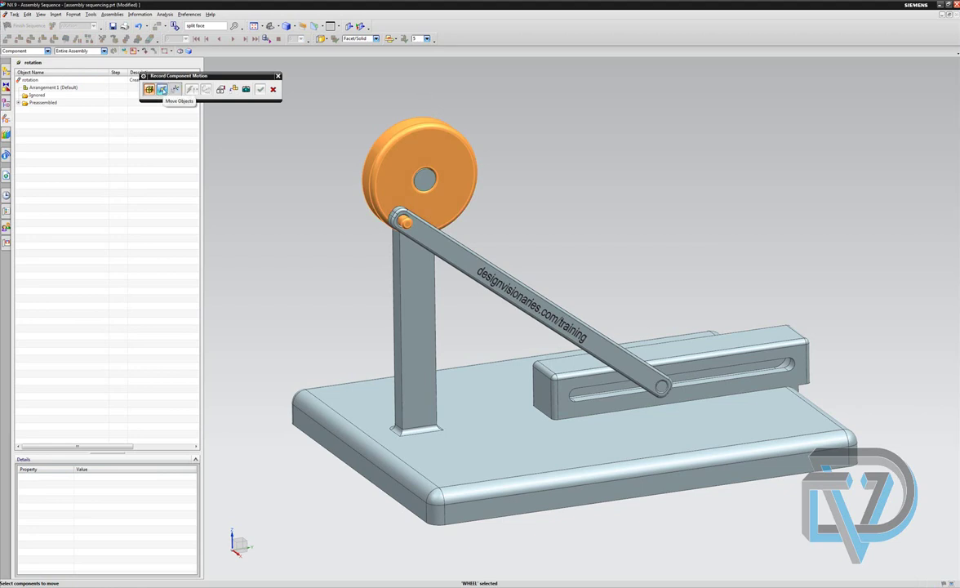
left_click(162, 90)
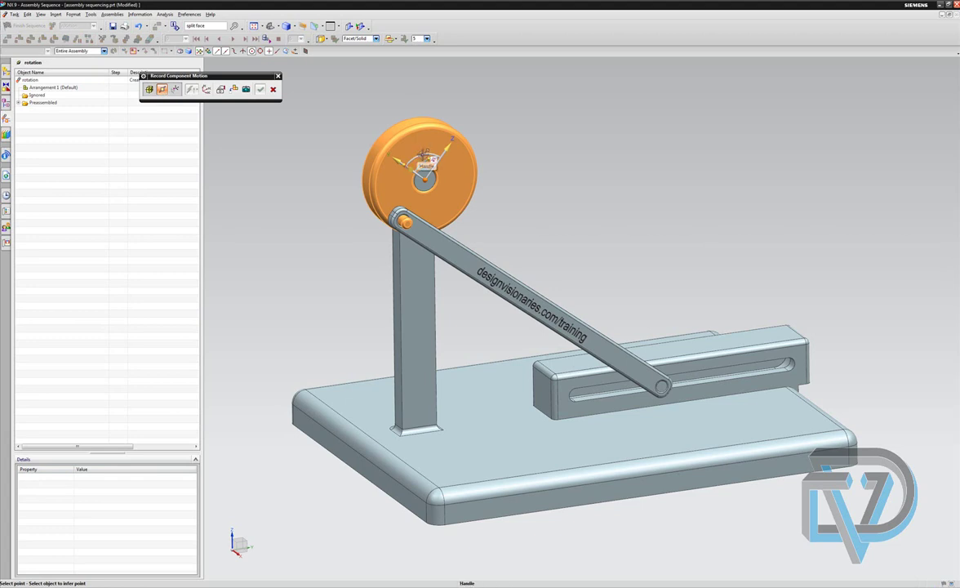
left_click_drag(425, 152, 384, 172)
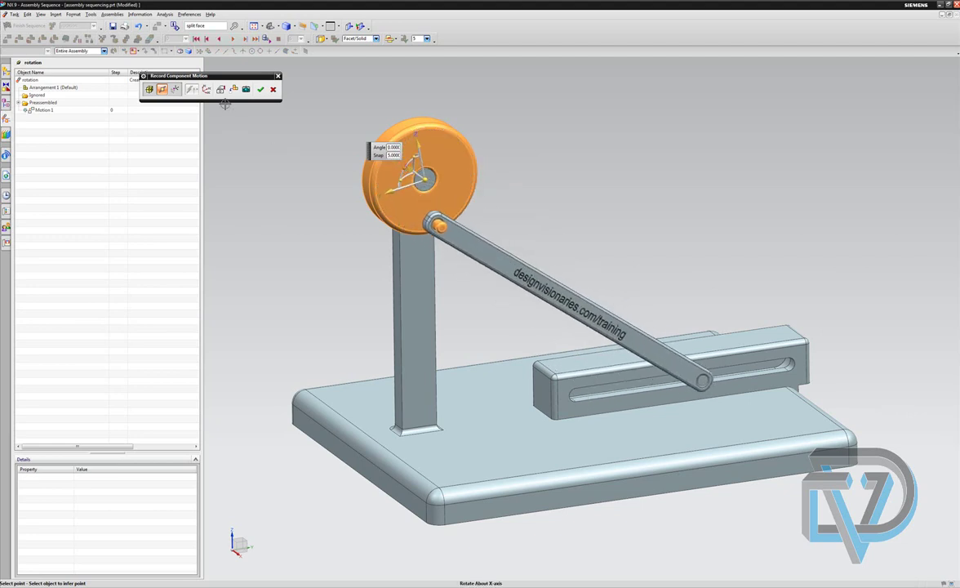
left_click(260, 90)
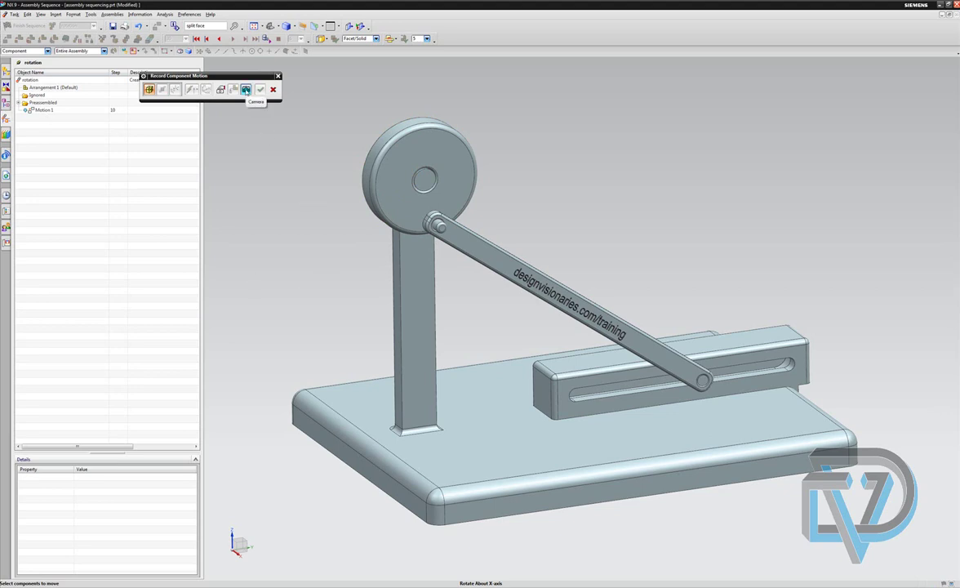
- Record camera step 20, then orbit behind the assembly and record camera step 30
left_click(246, 90)
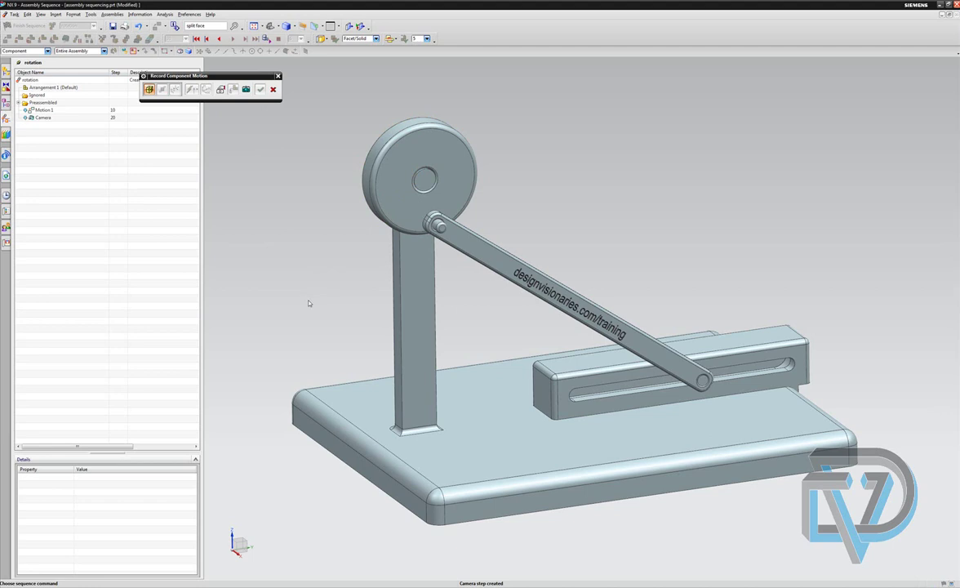
middle_click_drag(308, 303, 393, 323)
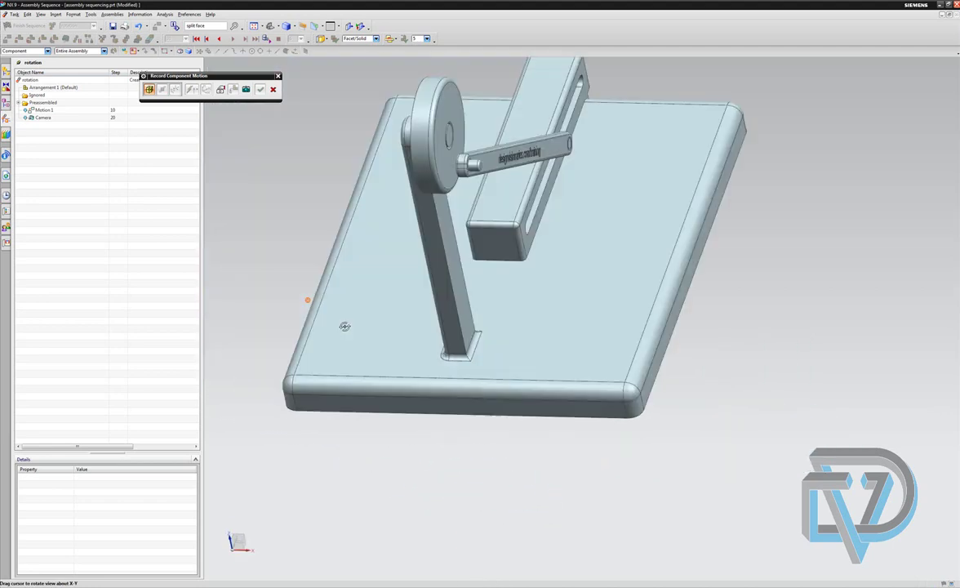
middle_click_drag(344, 326, 781, 332)
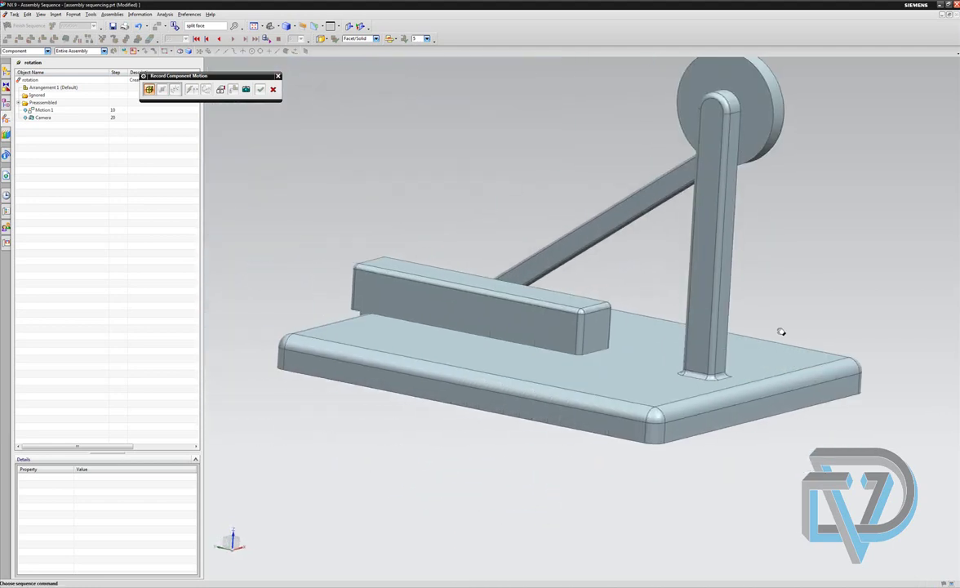
mouse_move(436, 163)
middle_mouse_down()
mouse_move(414, 200)
mouse_move(432, 182)
mouse_move(429, 168)
middle_mouse_up()
left_click(246, 89)
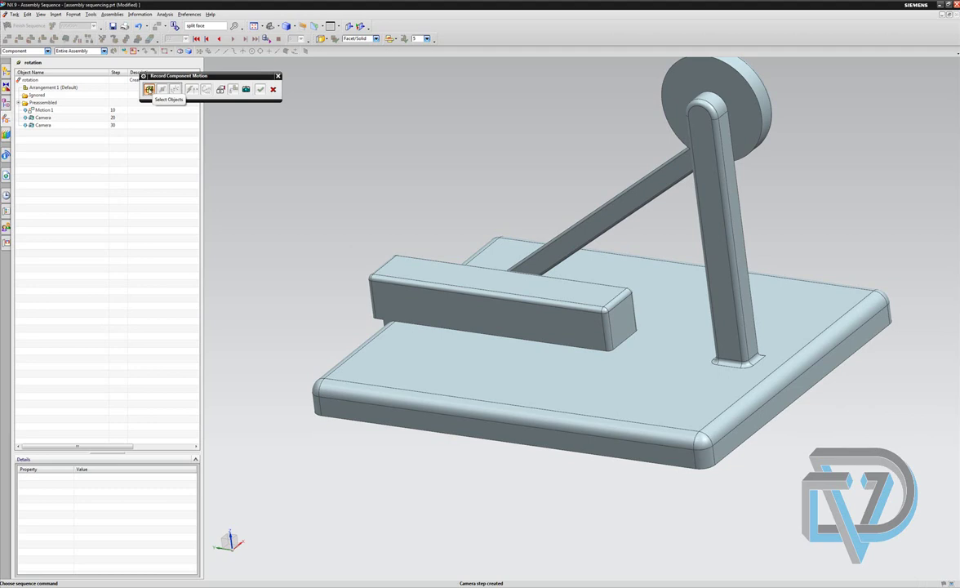
- Rotate the wheel 85 degrees about its axis, recorded as Motion 2 at step 40
left_click(147, 89)
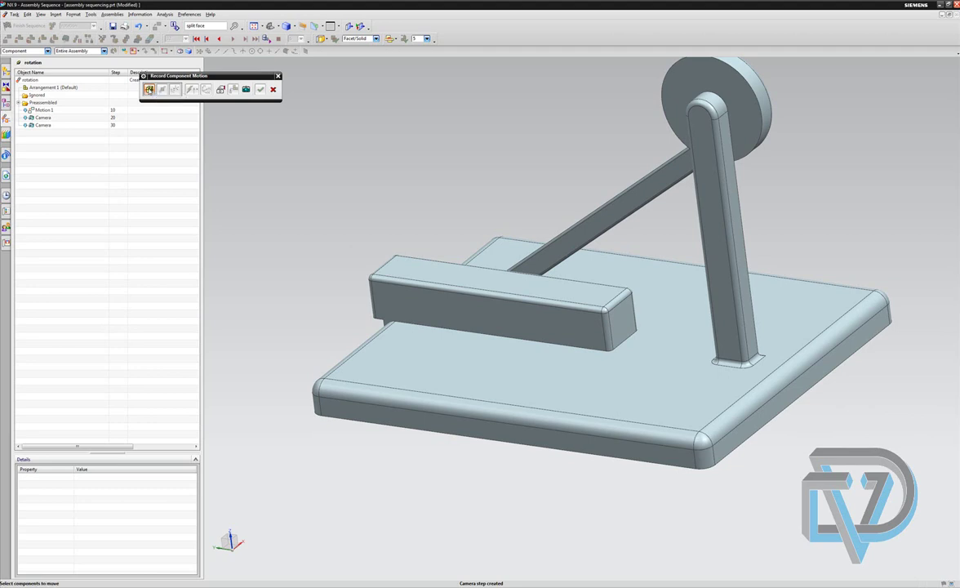
left_click(694, 79)
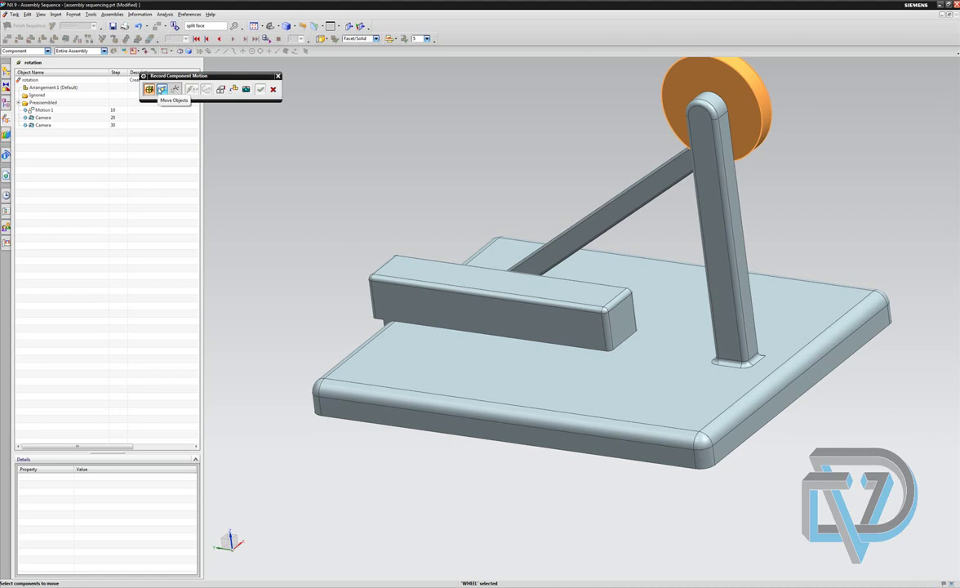
left_click(161, 89)
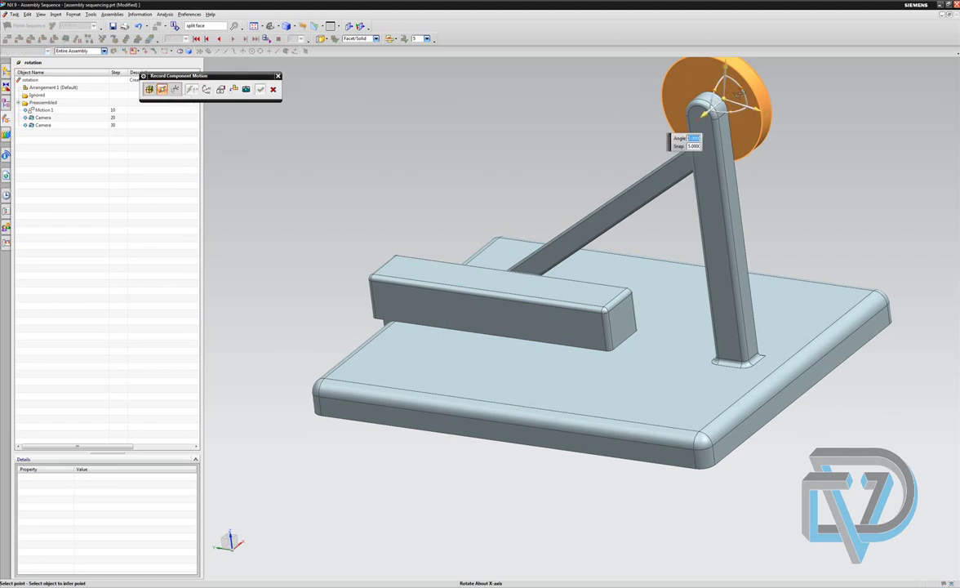
left_click_drag(740, 92, 759, 143)
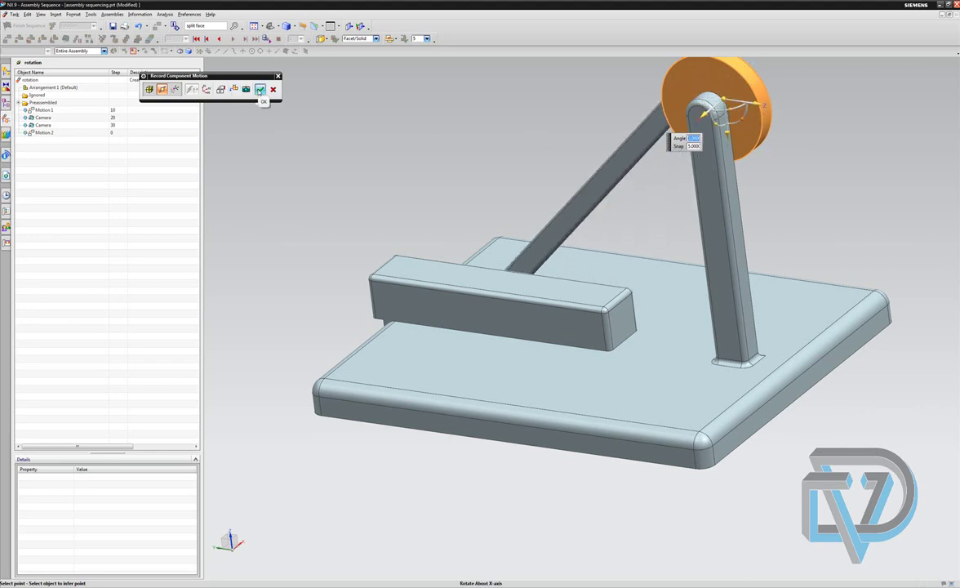
left_click(259, 90)
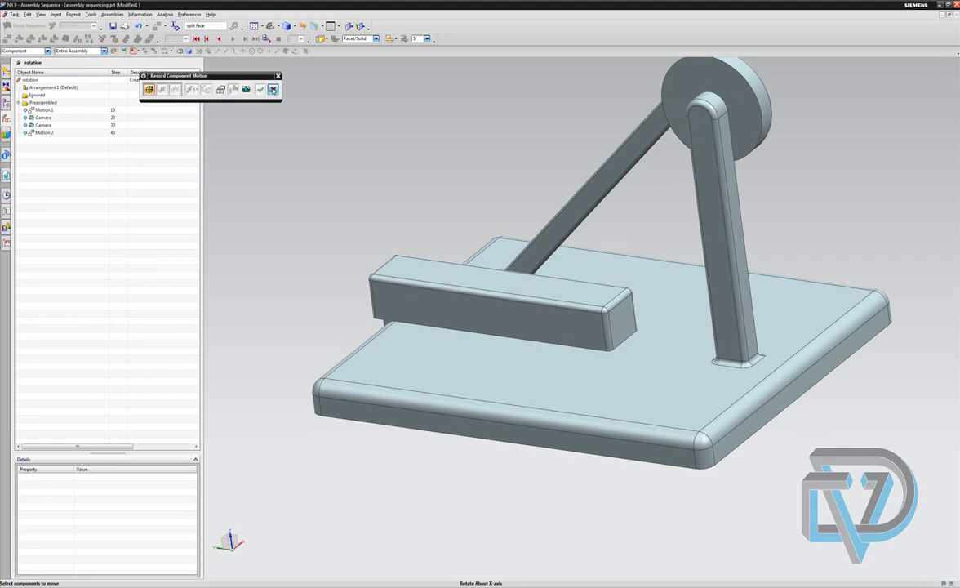
- Add a disassembly step removing the wheel at step 50
left_click(273, 89)
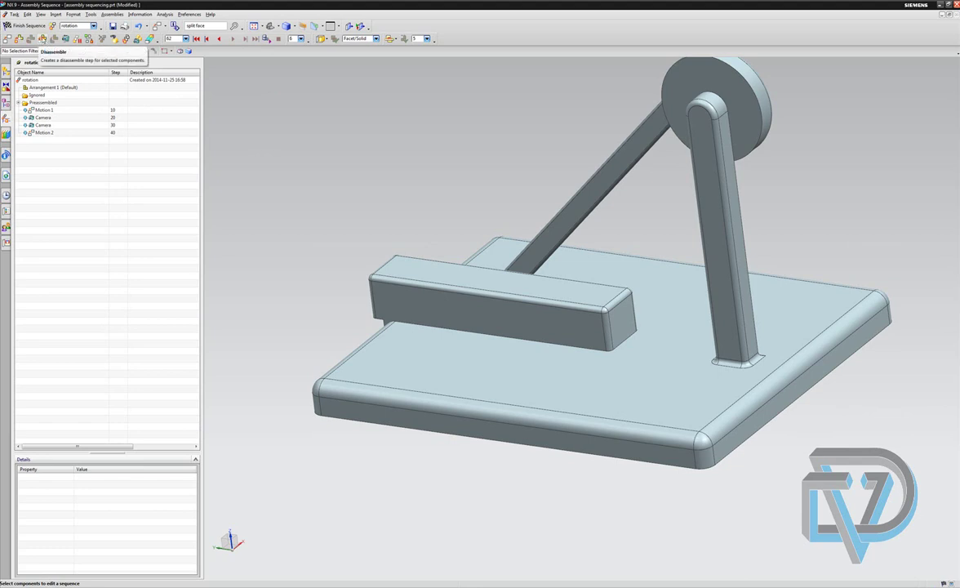
left_click(43, 38)
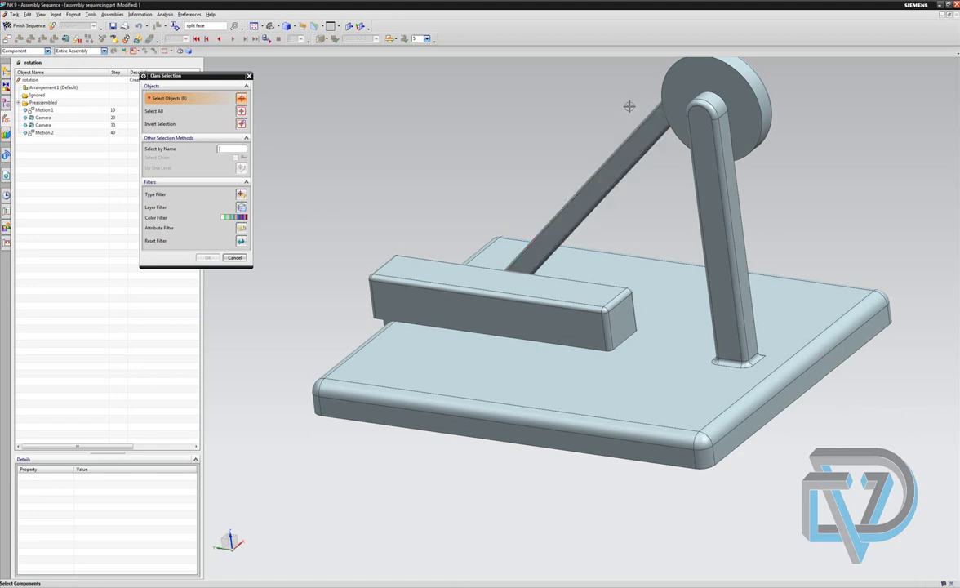
left_click(684, 83)
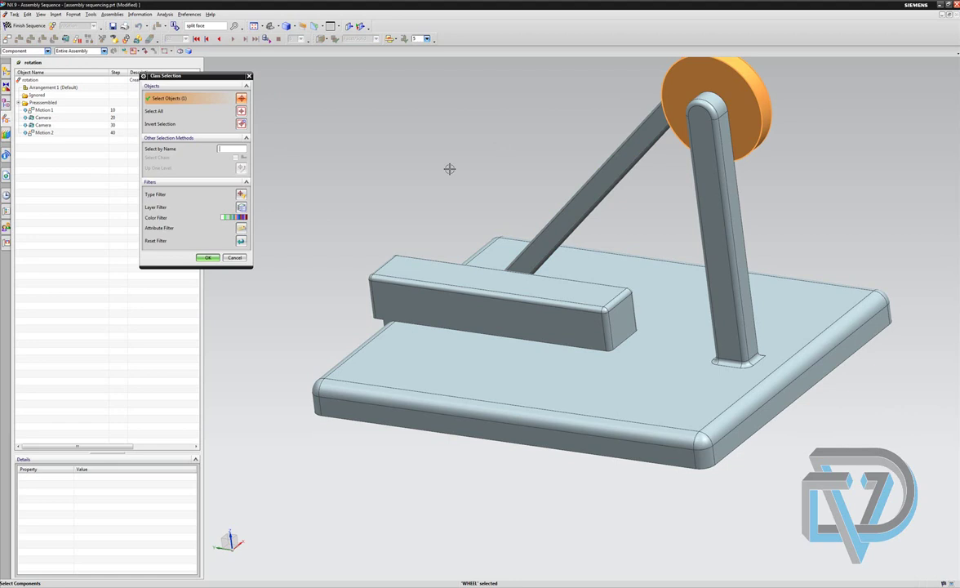
left_click(206, 258)
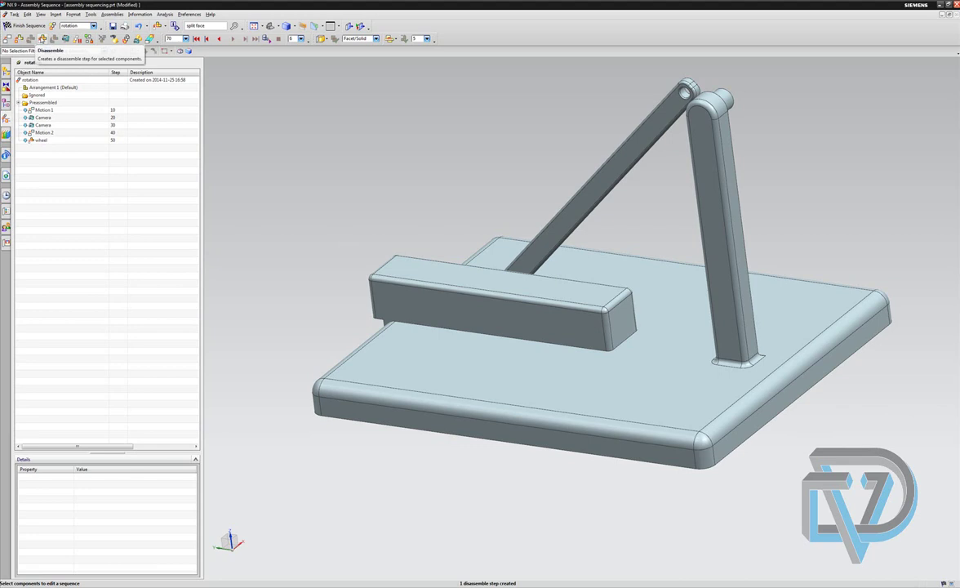
- Add a disassembly step removing the rod at step 60
left_click(43, 38)
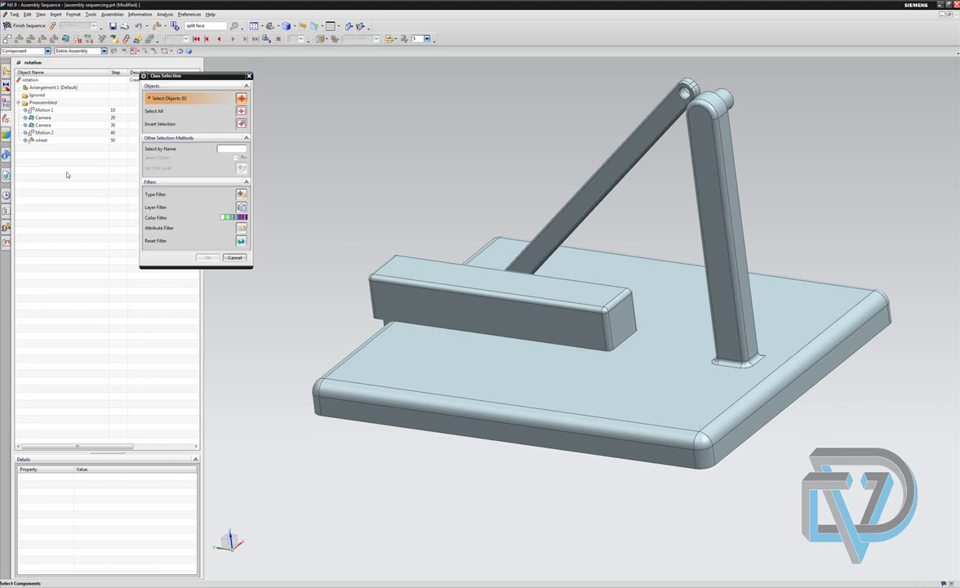
left_click(572, 186)
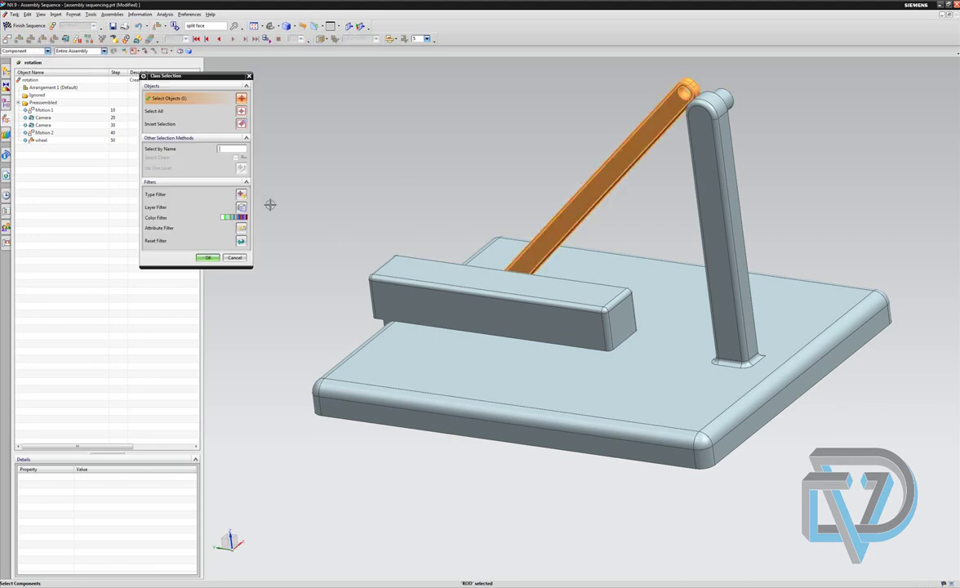
left_click(208, 257)
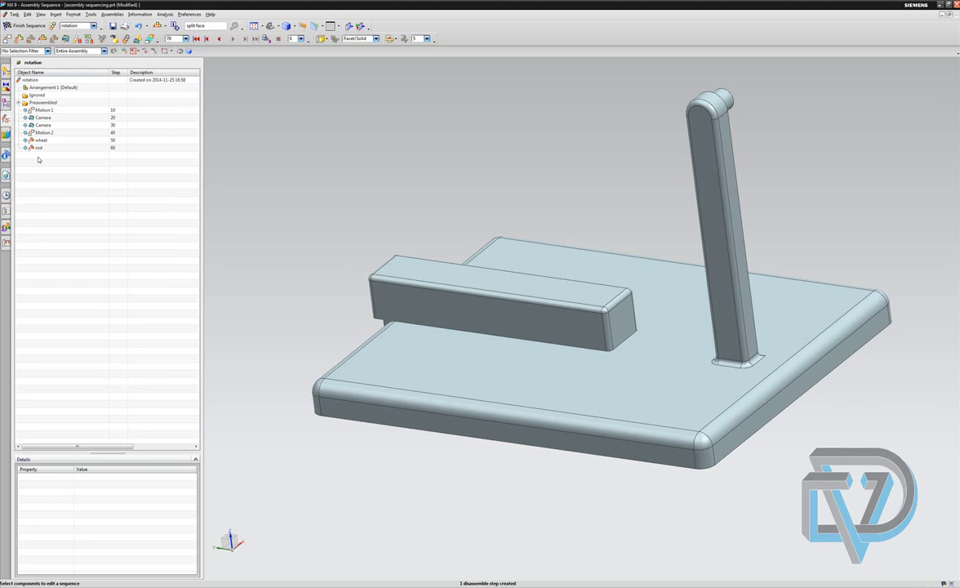
- Orbit to the far side, record camera step 70, and rewind playback to the start
middle_click_drag(624, 186, 483, 225)
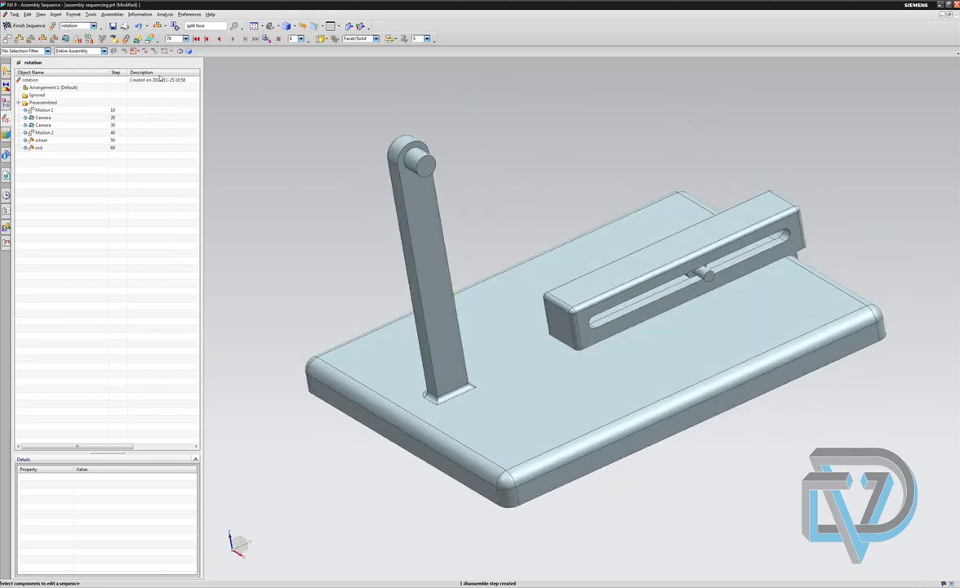
left_click(65, 38)
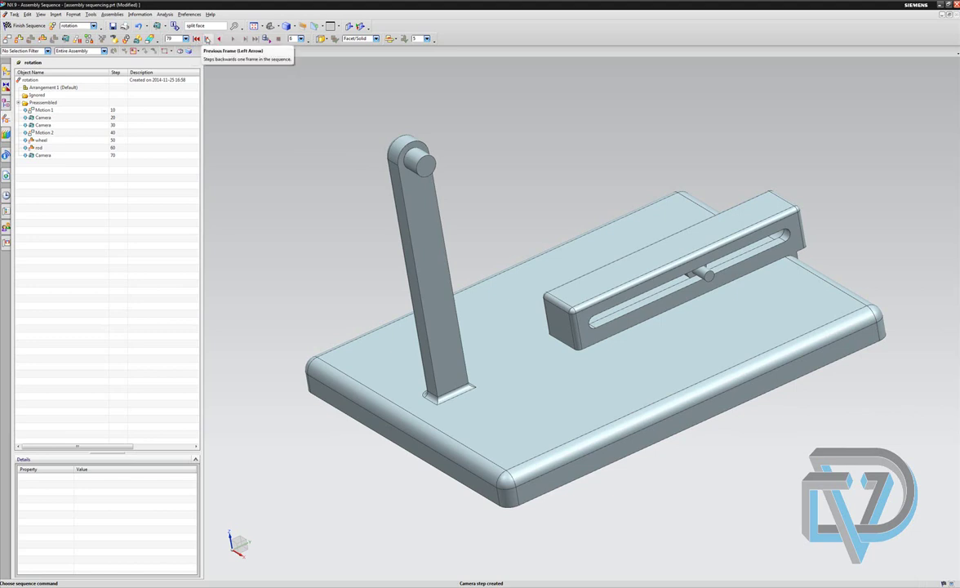
left_click(196, 38)
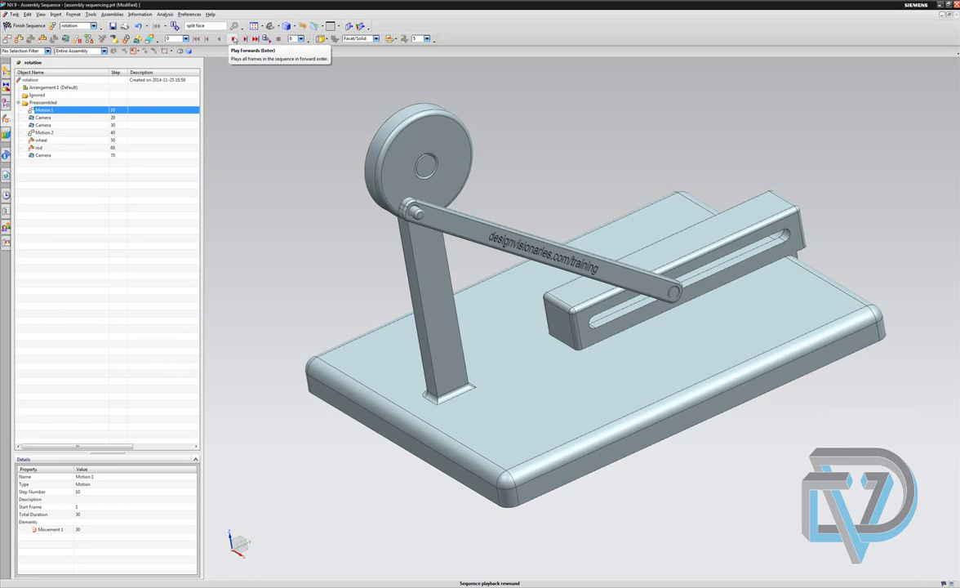
- Play the rotation sequence forwards through to step 70
left_click(233, 39)
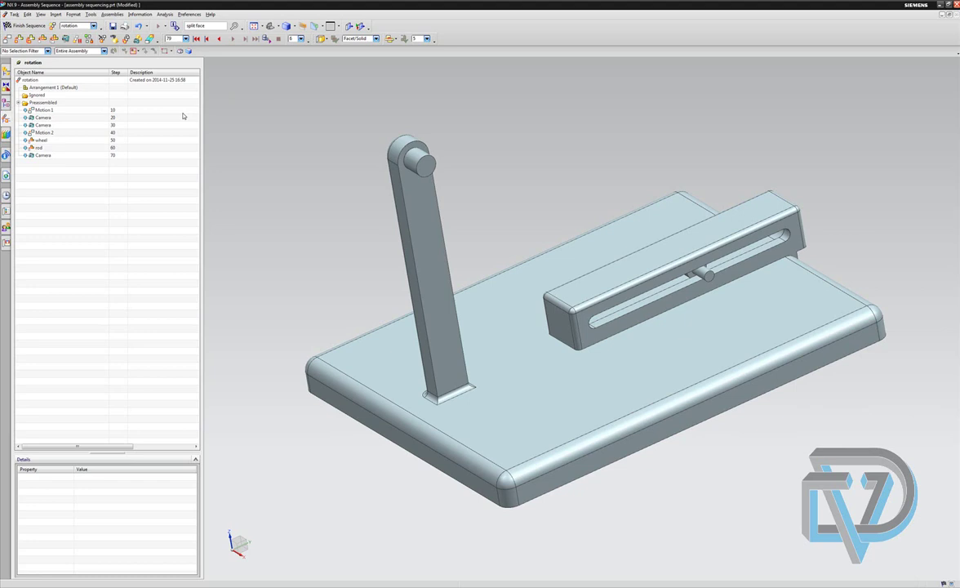
- Finish the rotation sequence and return to Modeling
left_click(20, 26)
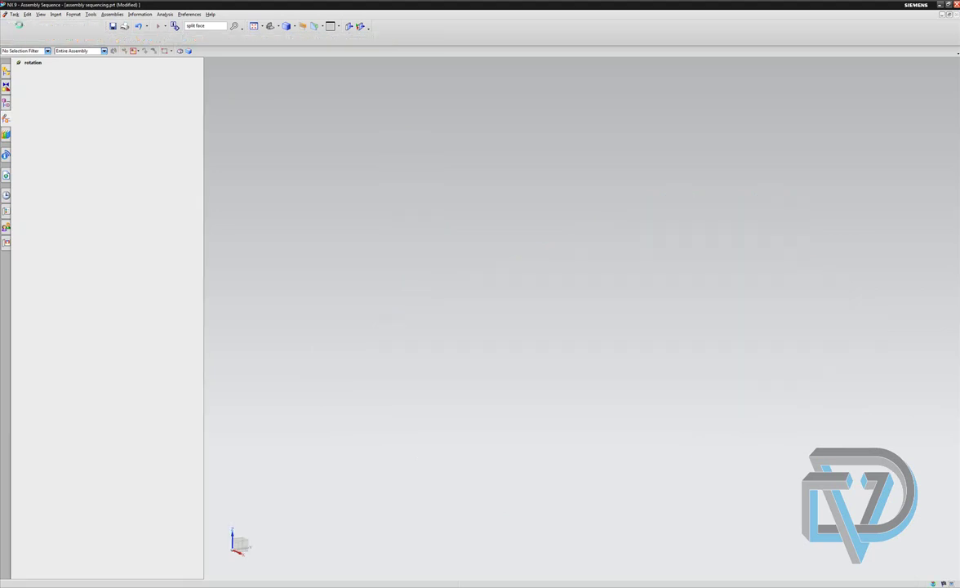